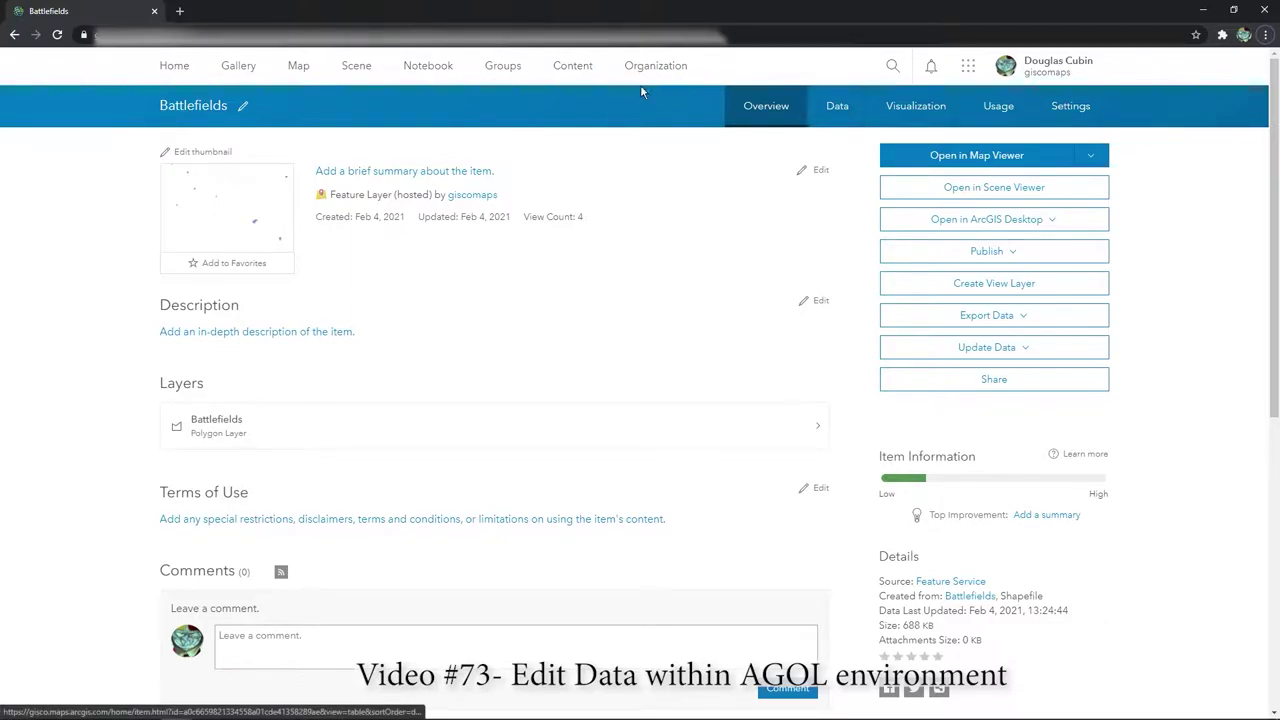
# Go to Content and open the public folder listing the Battlefields and SSSI layers
pyautogui.click(568, 72)
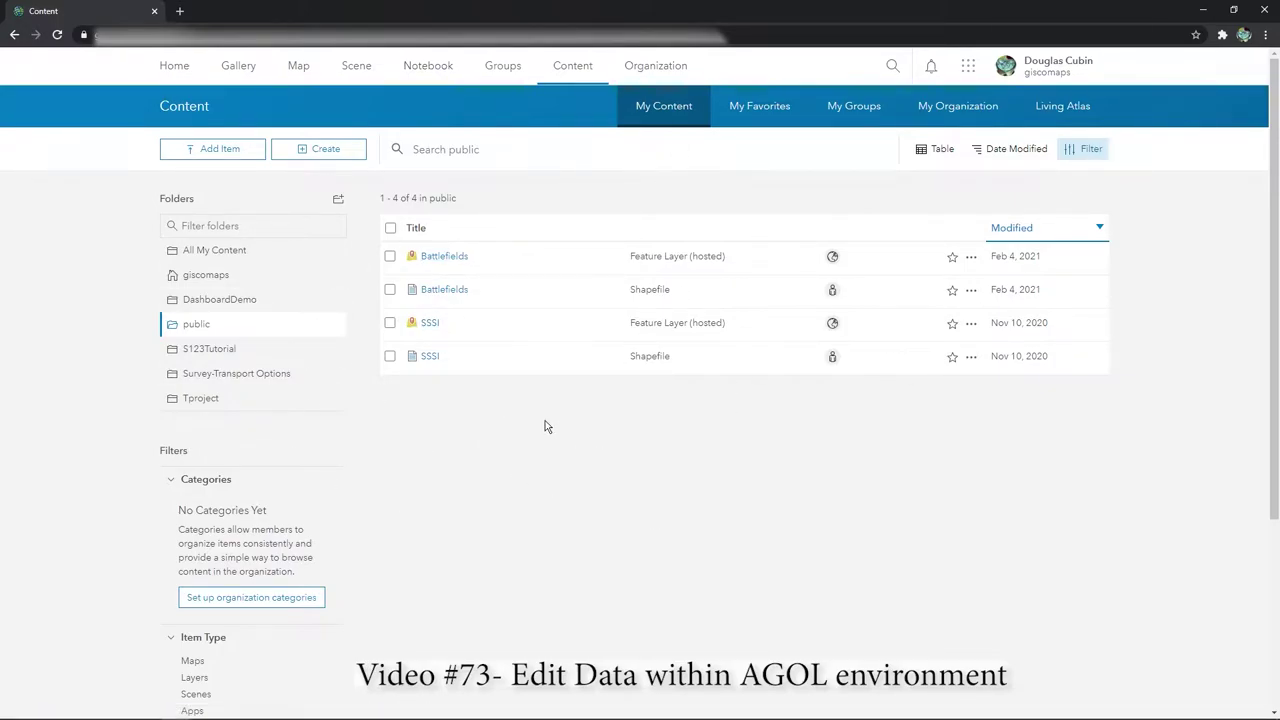
# Open the Battlefields hosted feature layer, review its export formats, then show the Update Data choices
pyautogui.click(455, 259)
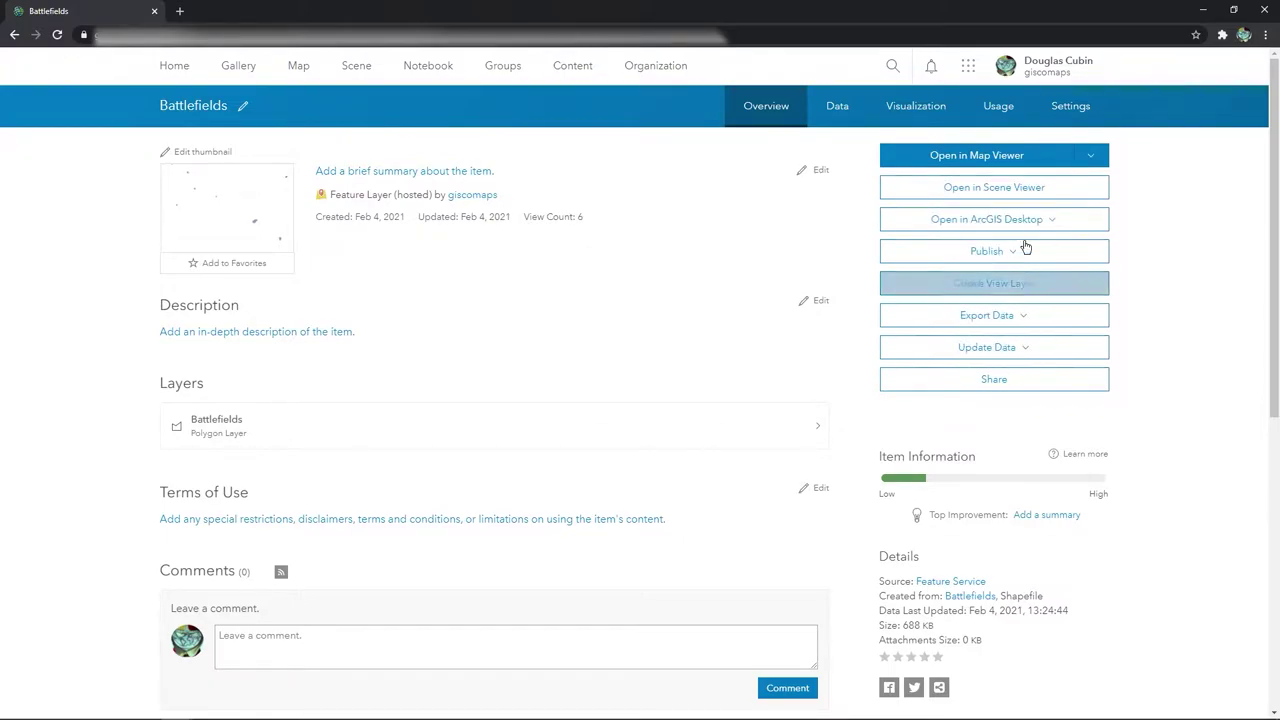
pyautogui.click(1025, 322)
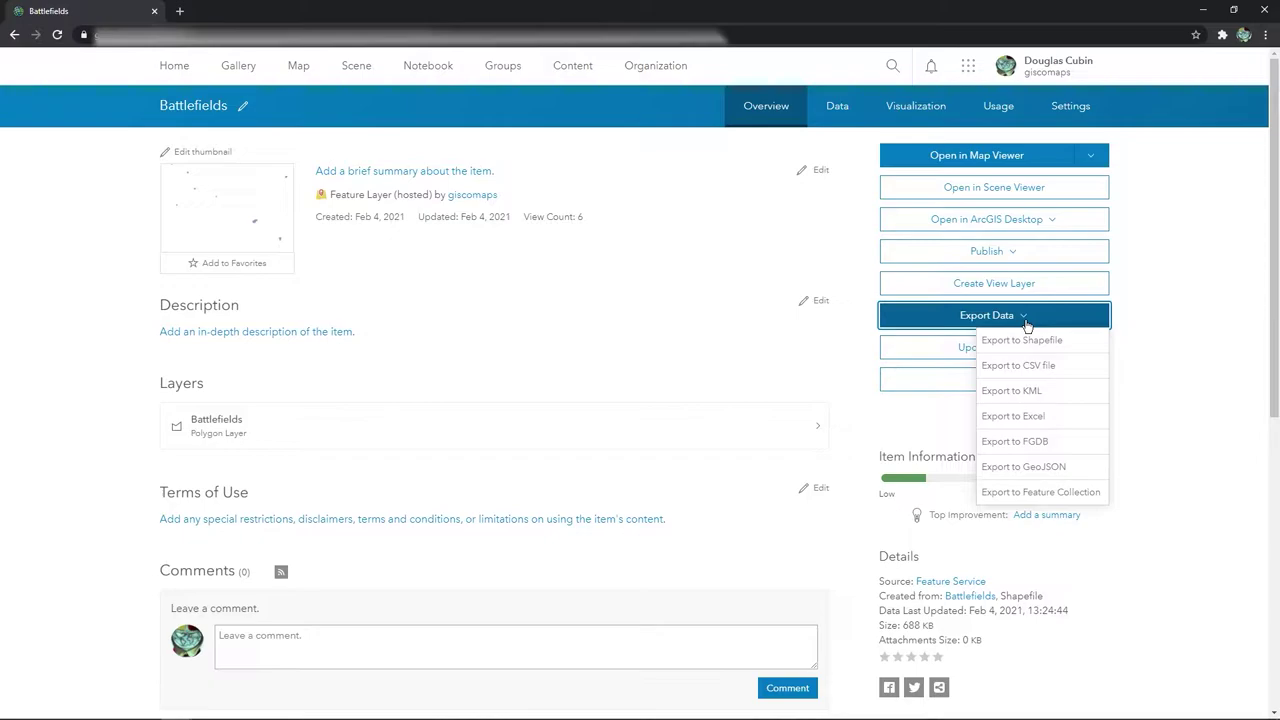
pyautogui.click(1166, 308)
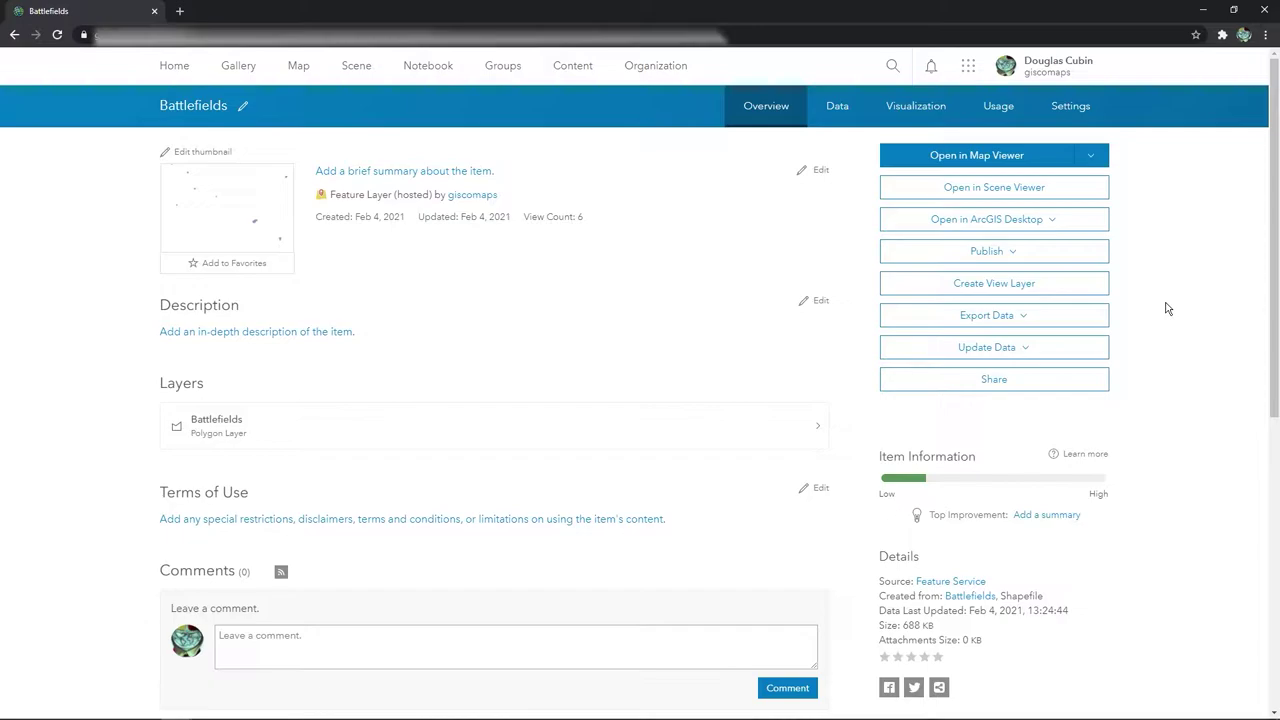
pyautogui.click(1014, 349)
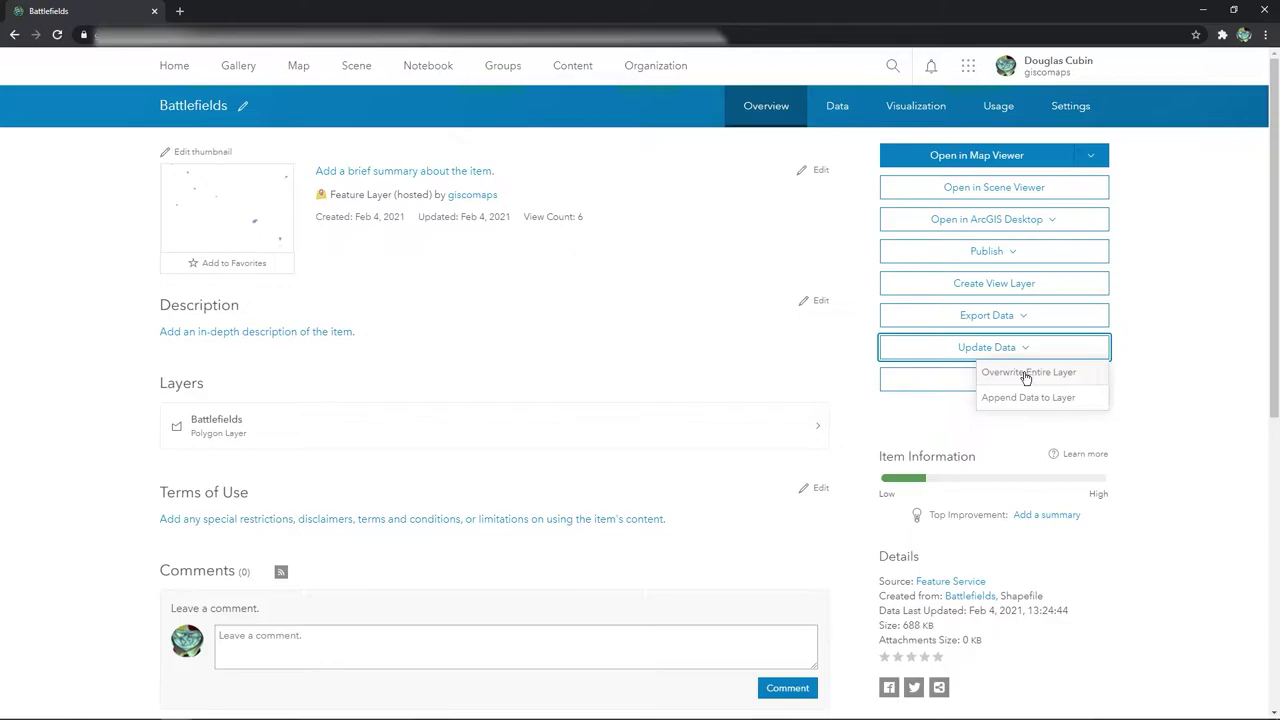
pyautogui.click(1032, 372)
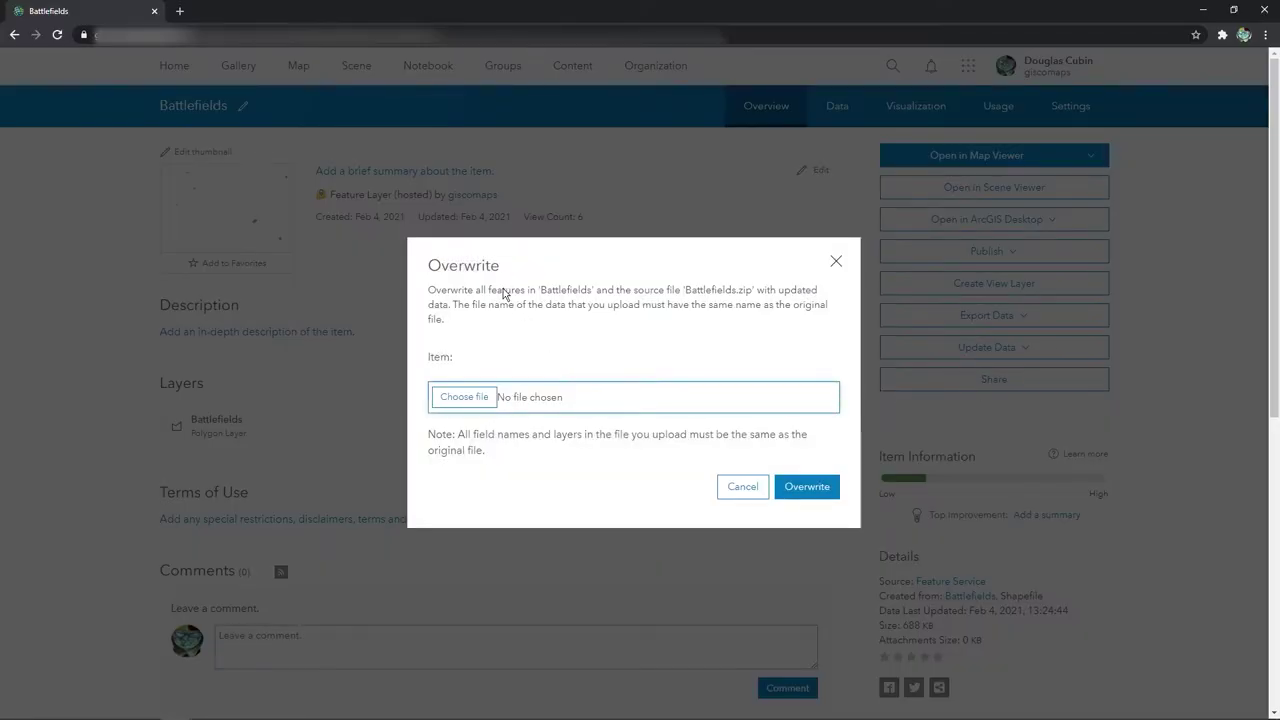
pyautogui.click(745, 492)
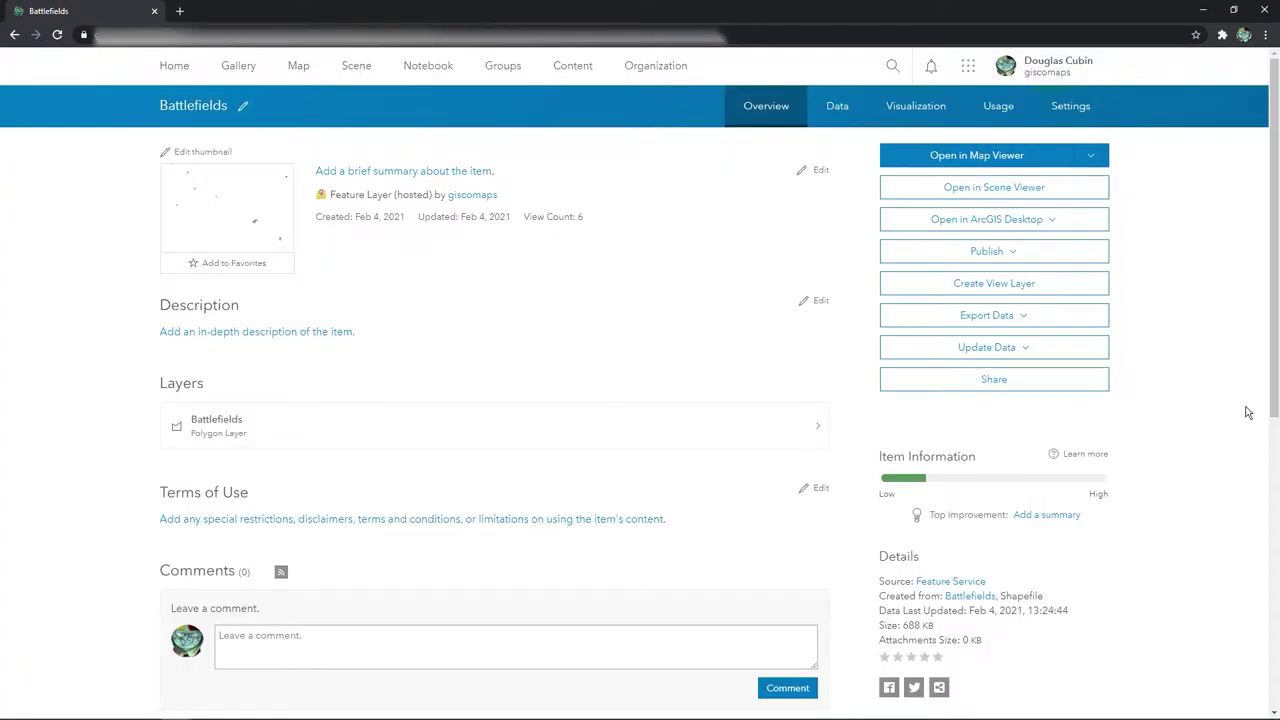
pyautogui.click(1040, 352)
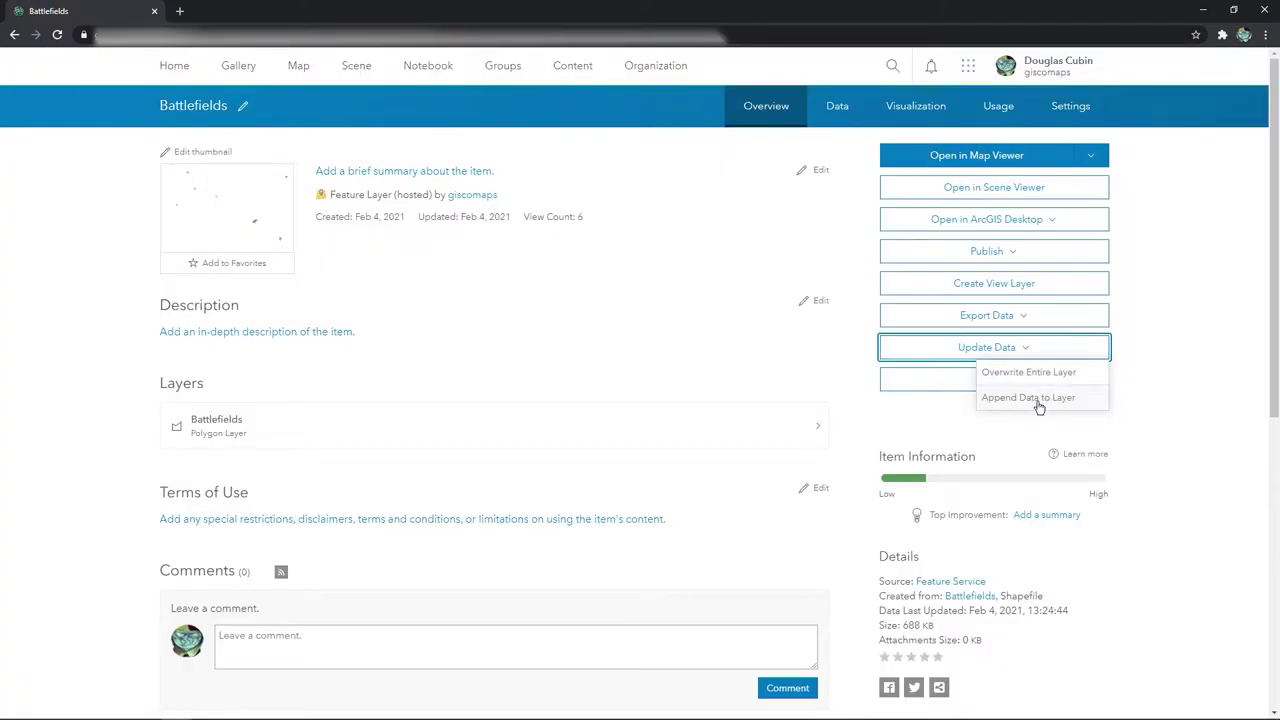
# Review the Append Data supported file types, such as Compressed (.zip), then cancel without uploading
pyautogui.click(1032, 398)
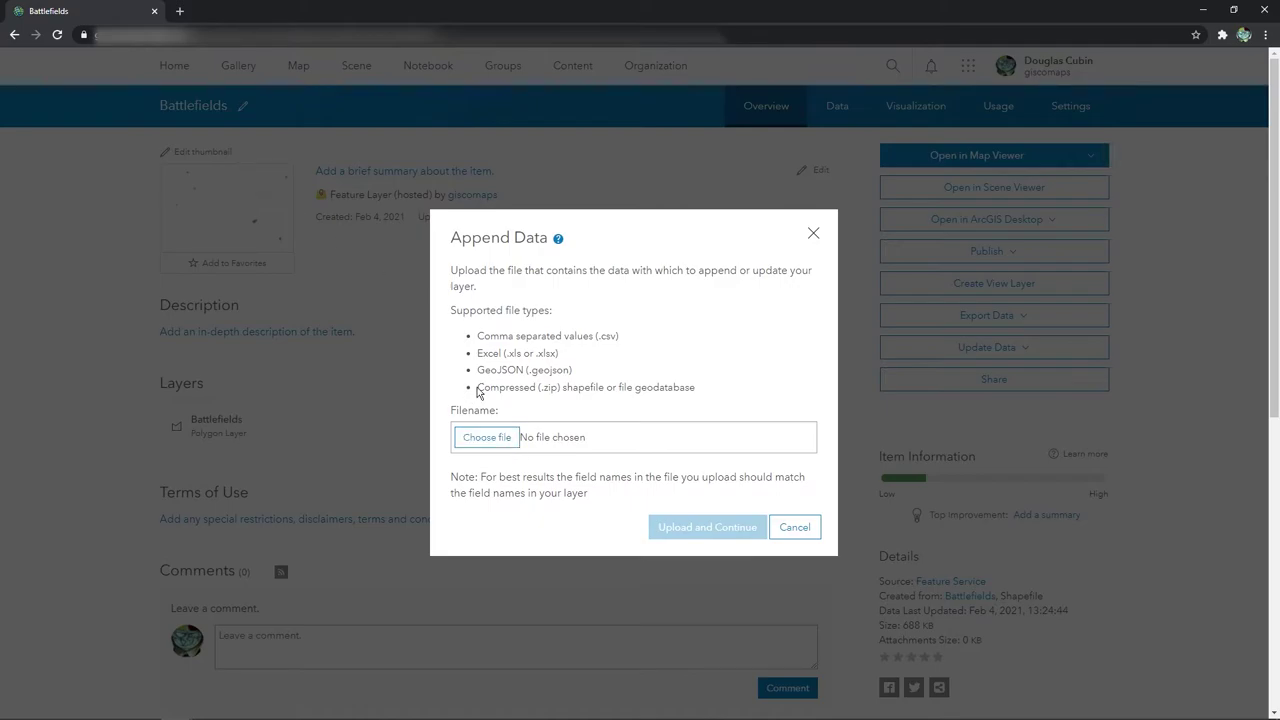
pyautogui.moveTo(478, 392); pyautogui.dragTo(569, 388)
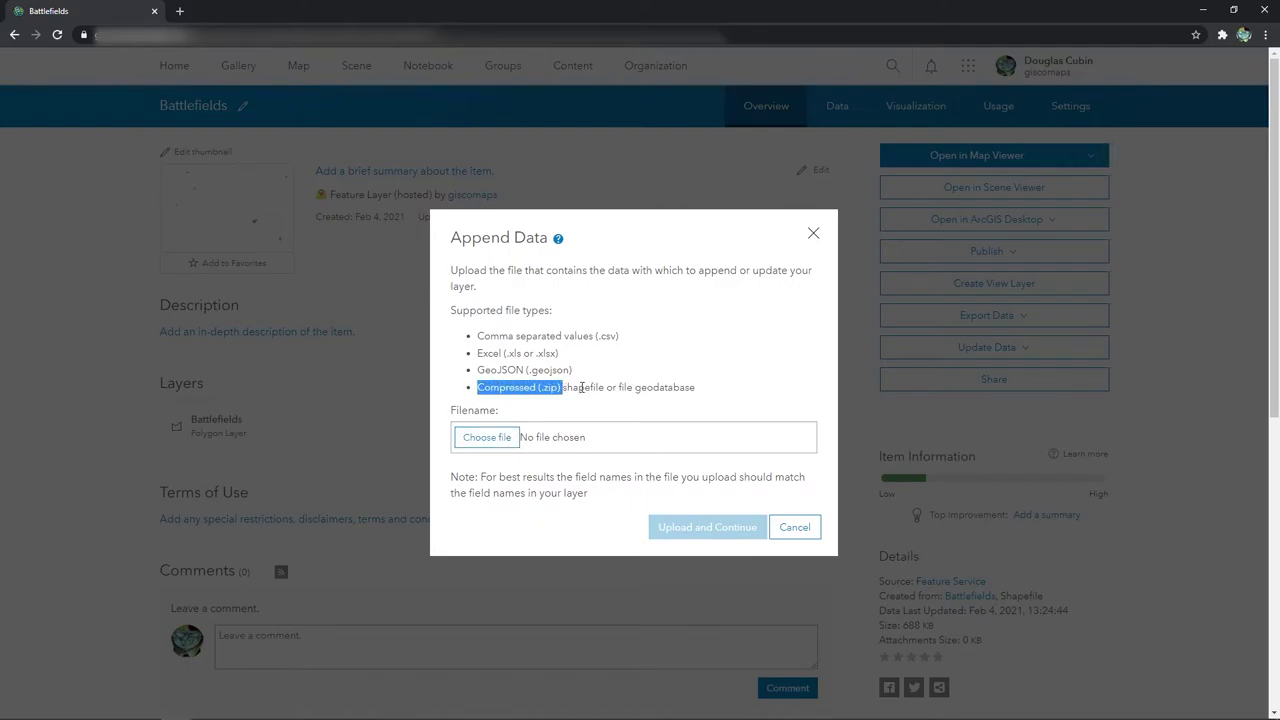
pyautogui.click(582, 388)
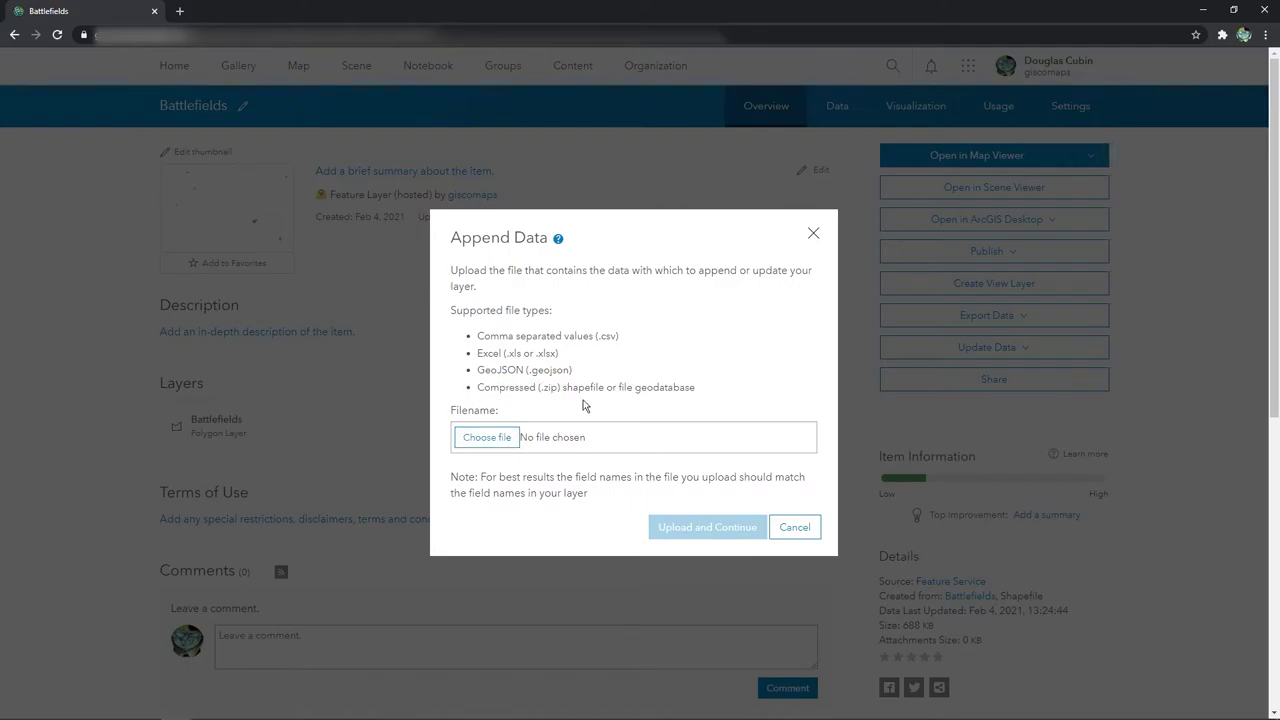
pyautogui.click(794, 528)
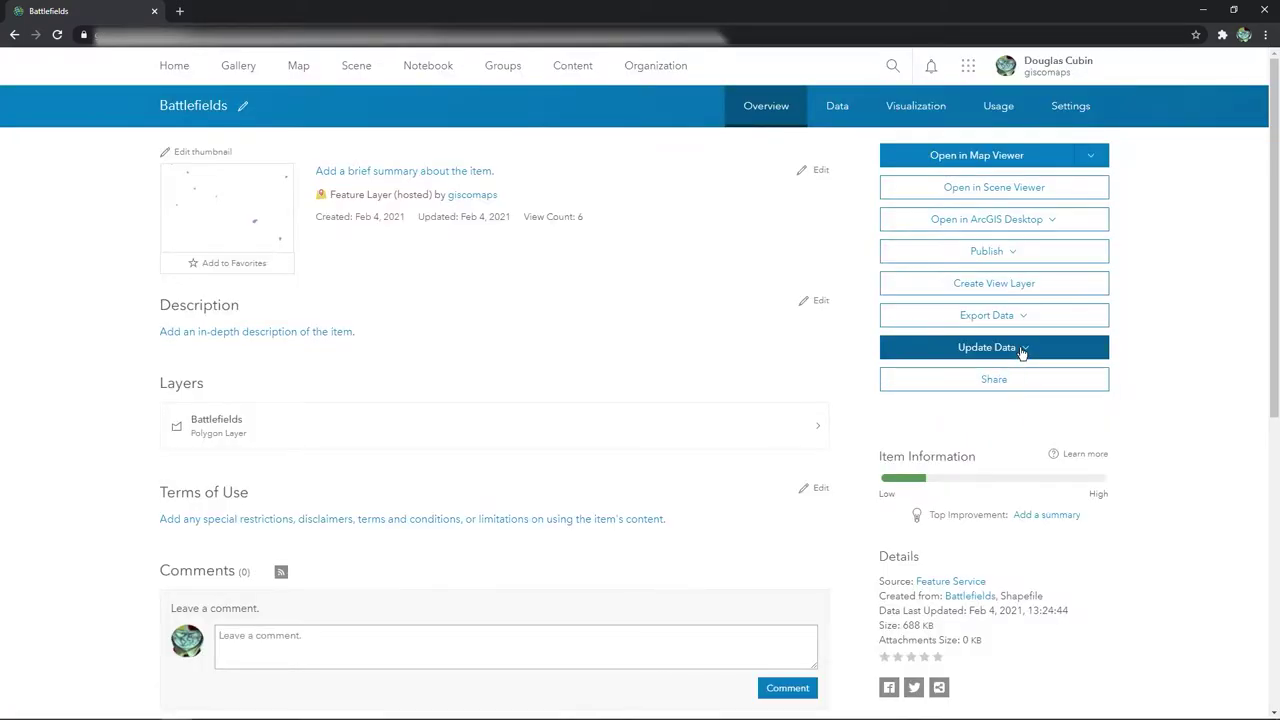
# Check the Update Data and Publish dropdowns on the Battlefields item page, closing each unchanged
pyautogui.click(1019, 353)
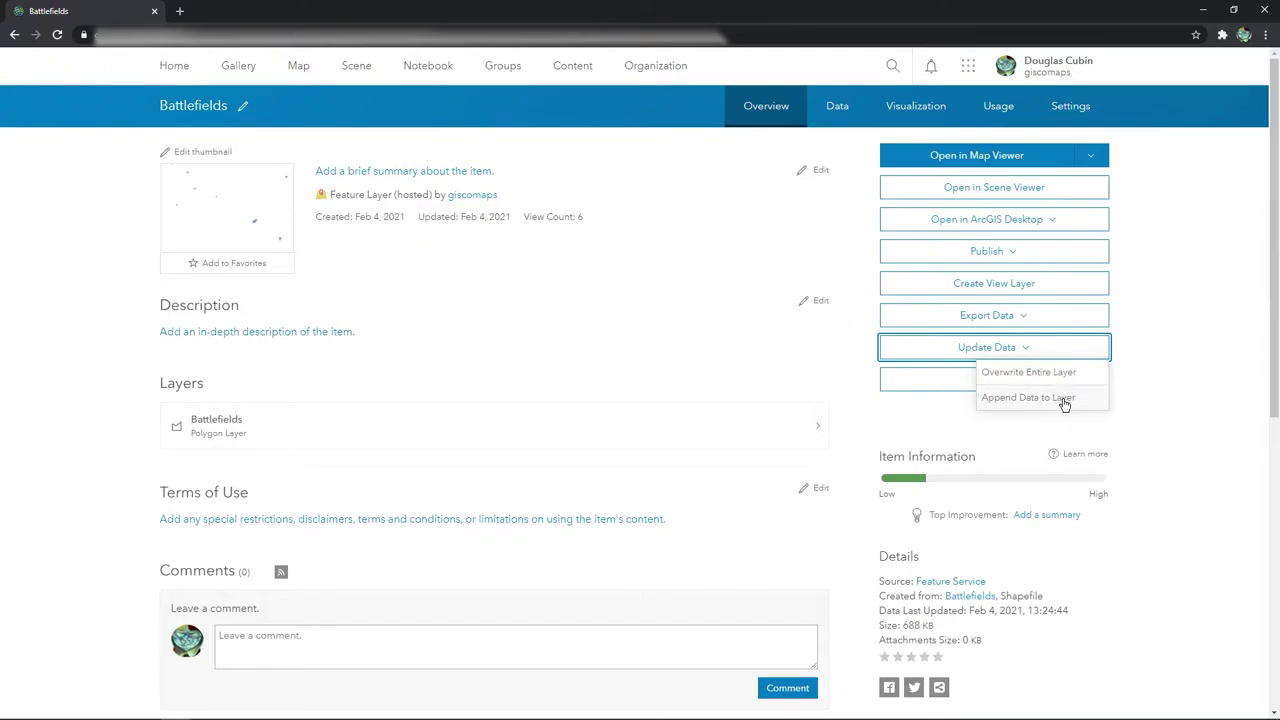
pyautogui.click(1198, 398)
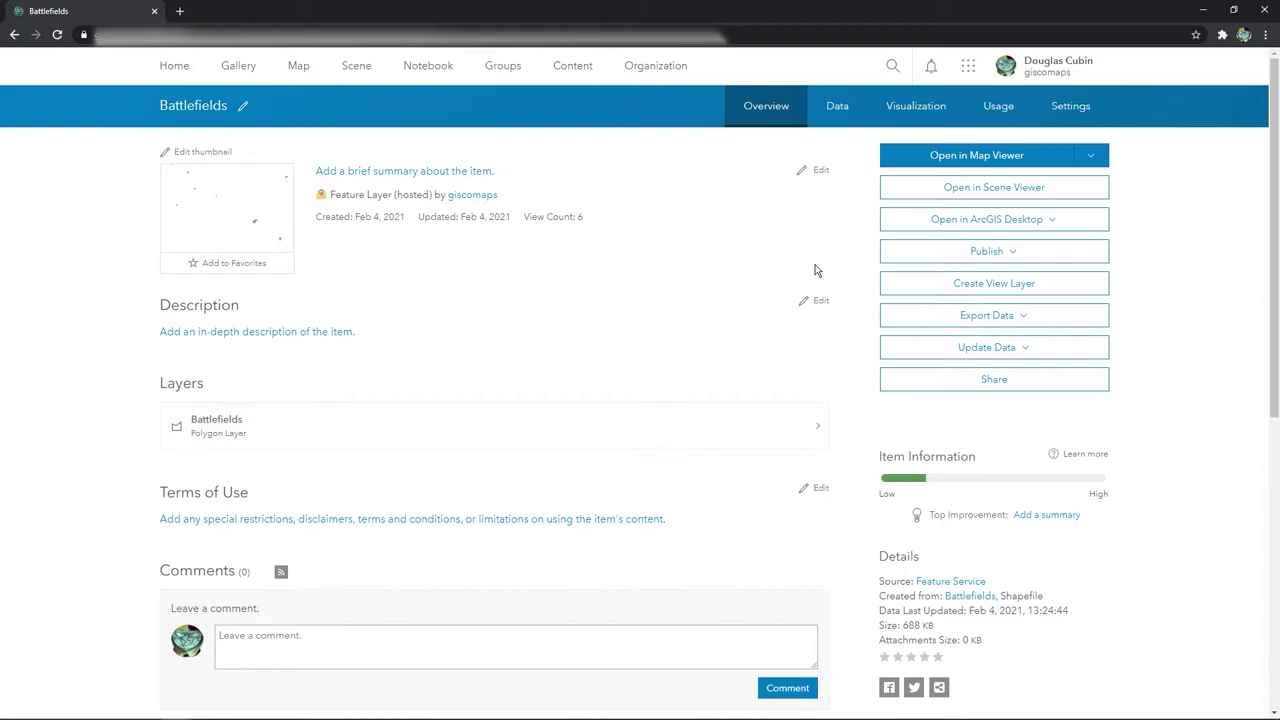
pyautogui.click(1023, 251)
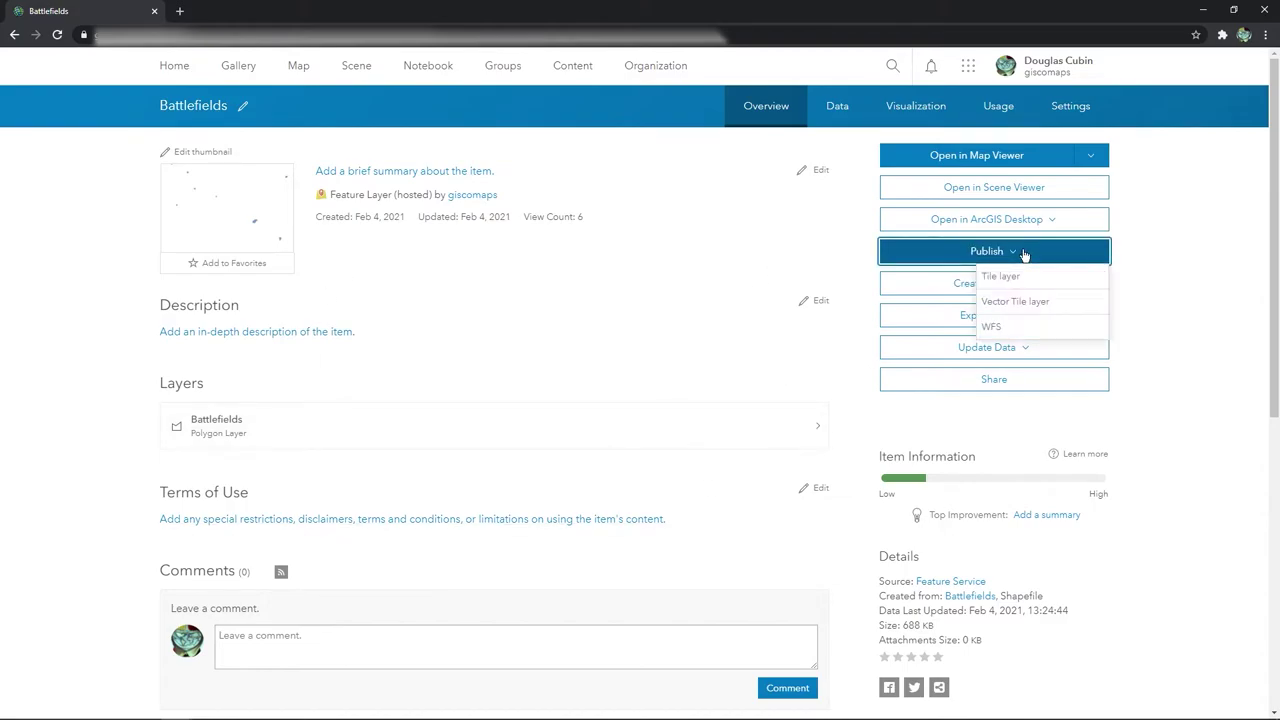
pyautogui.click(1208, 253)
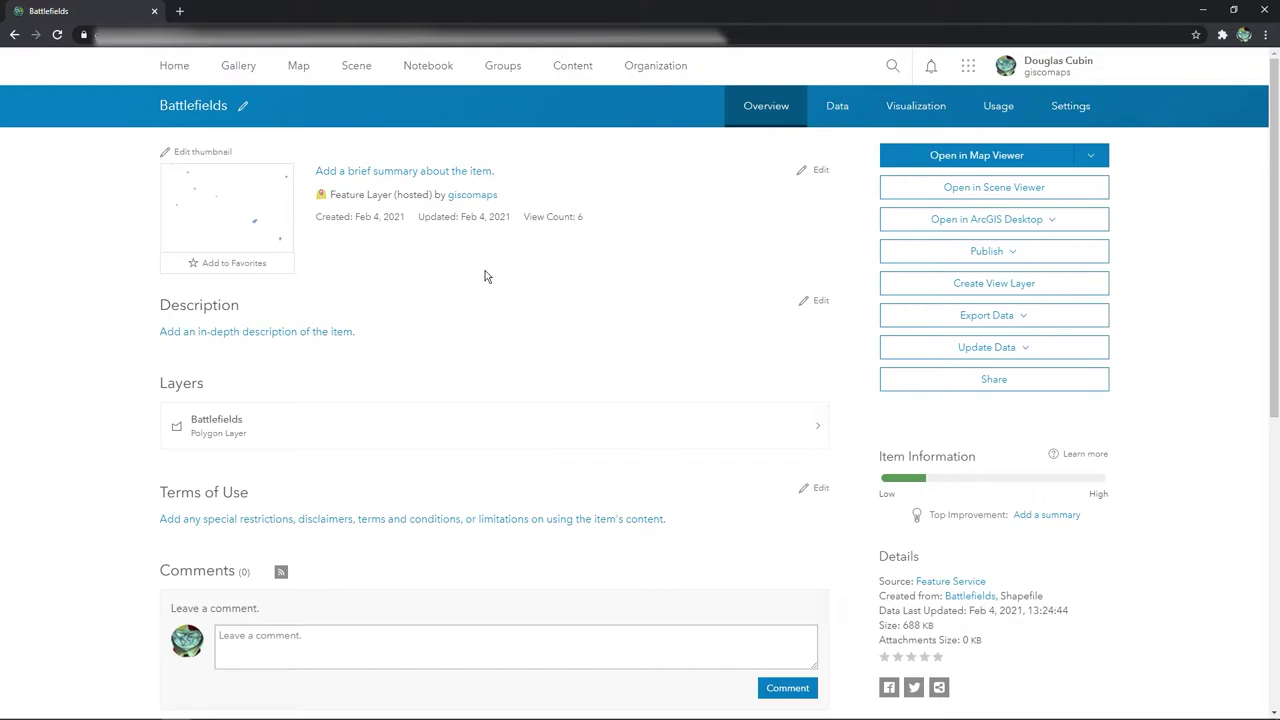
pyautogui.click(996, 352)
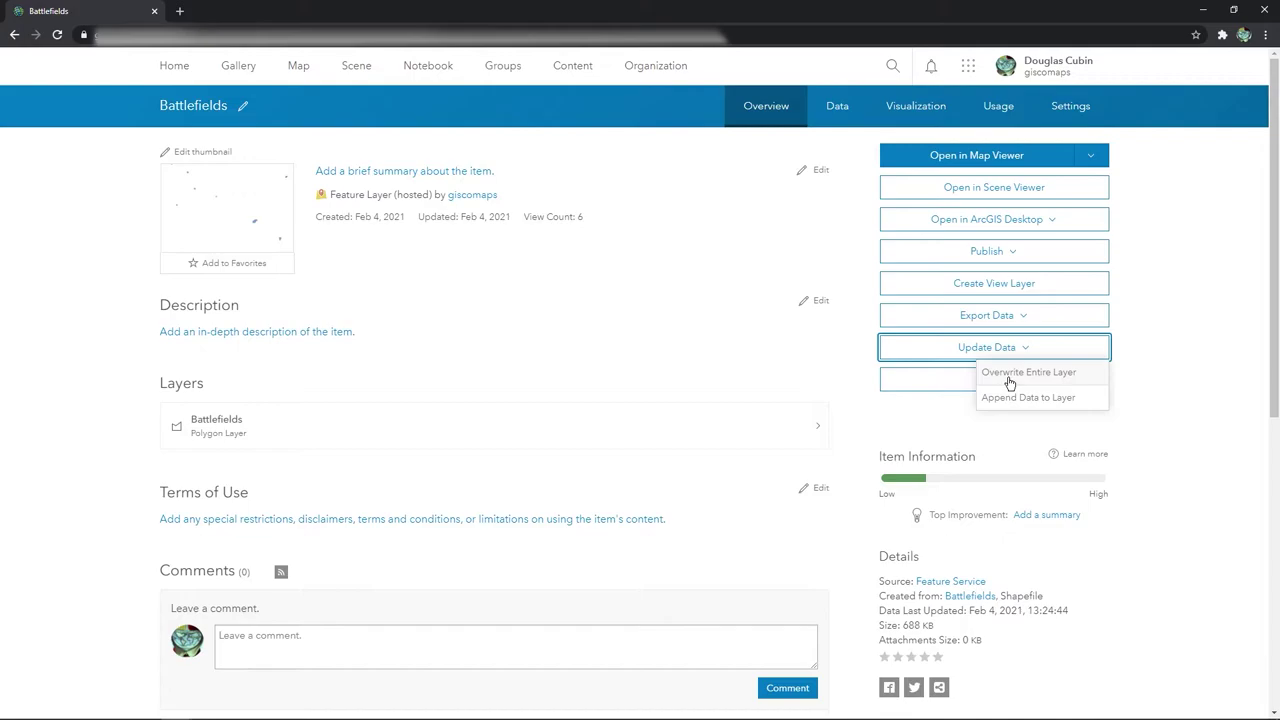
pyautogui.click(1176, 336)
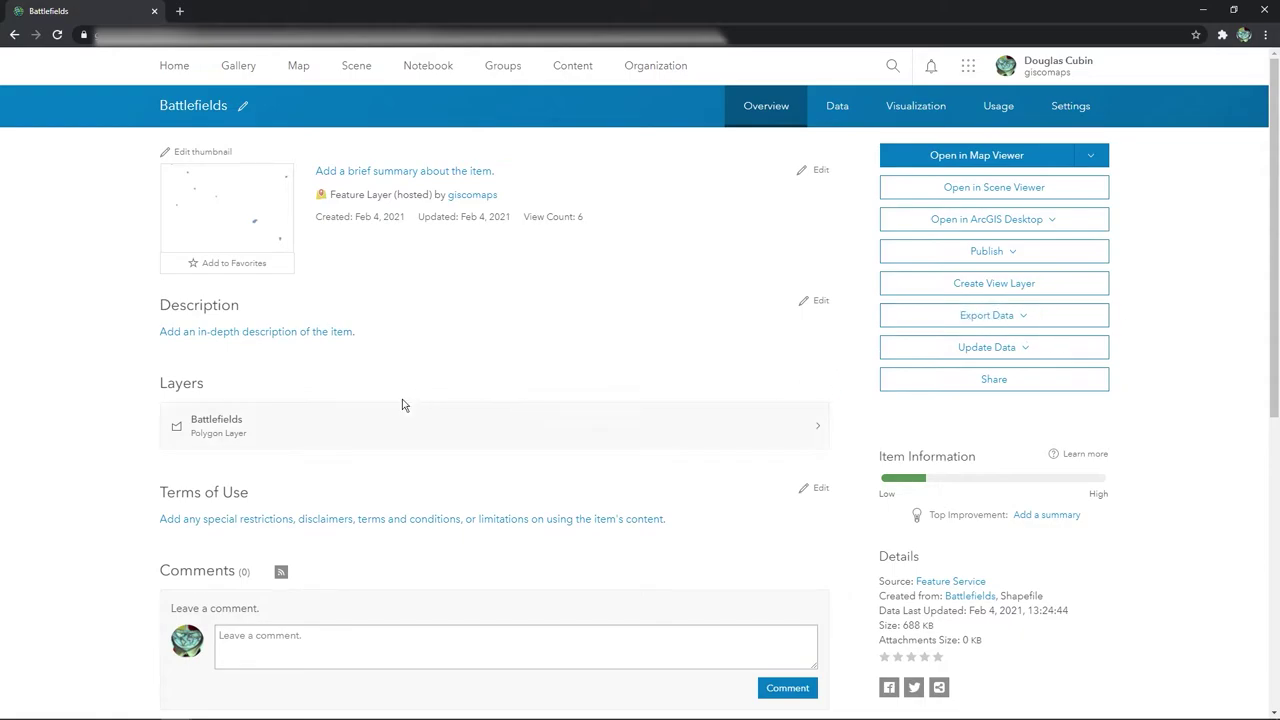
# Open the Battlefields data table and try editing the Adwalton Moor, Barnet 1471 and Blore Heath 1459 names
pyautogui.click(843, 108)
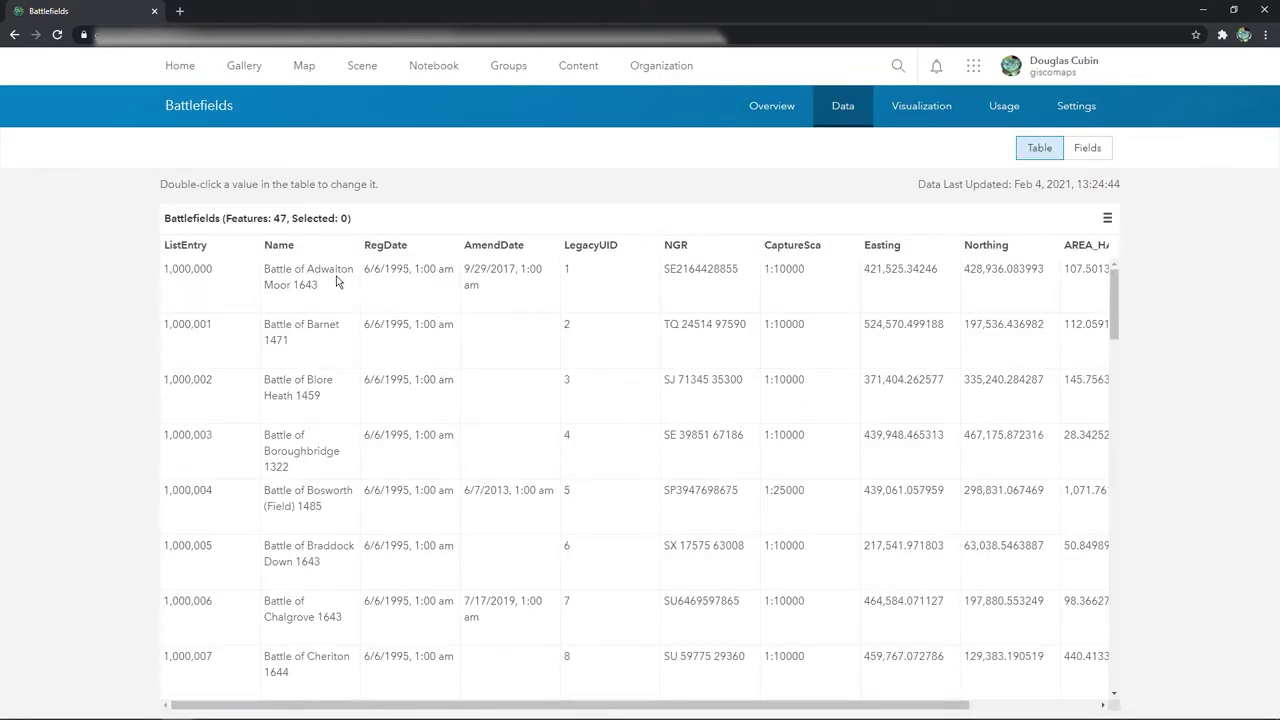
pyautogui.moveTo(1113, 318); pyautogui.dragTo(1135, 279)
pyautogui.doubleClick(327, 272)
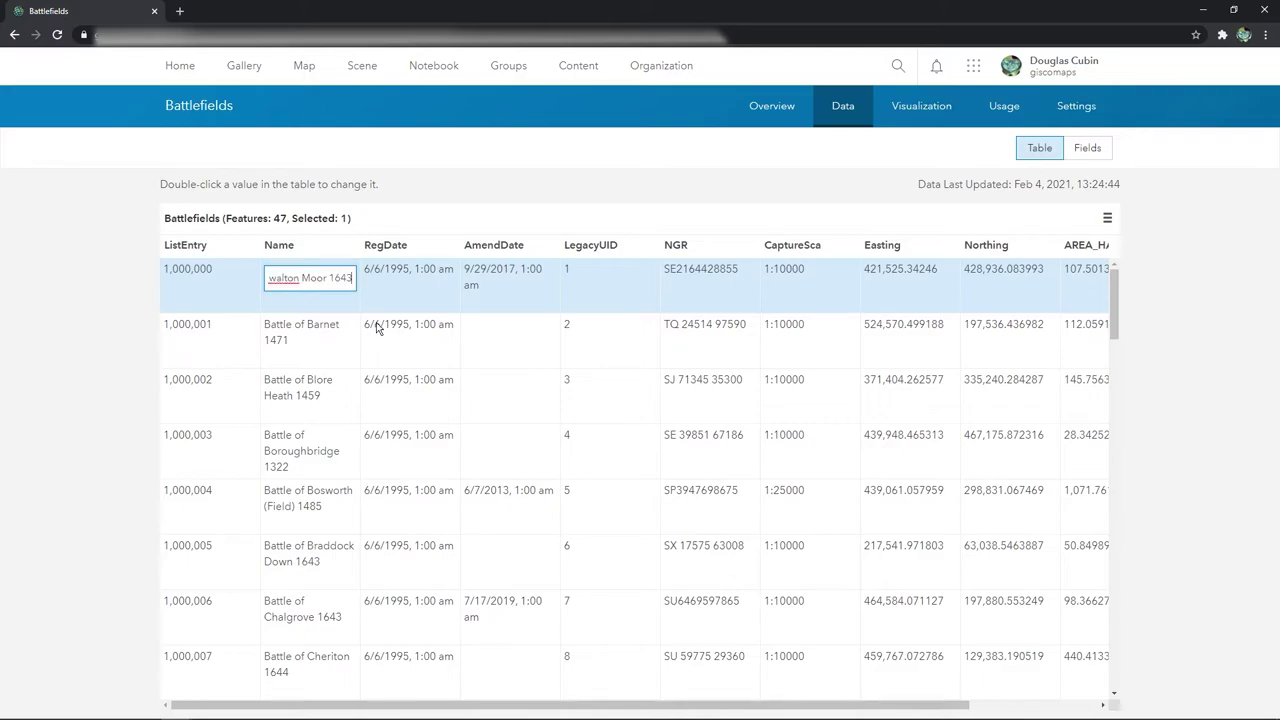
pyautogui.doubleClick(311, 331)
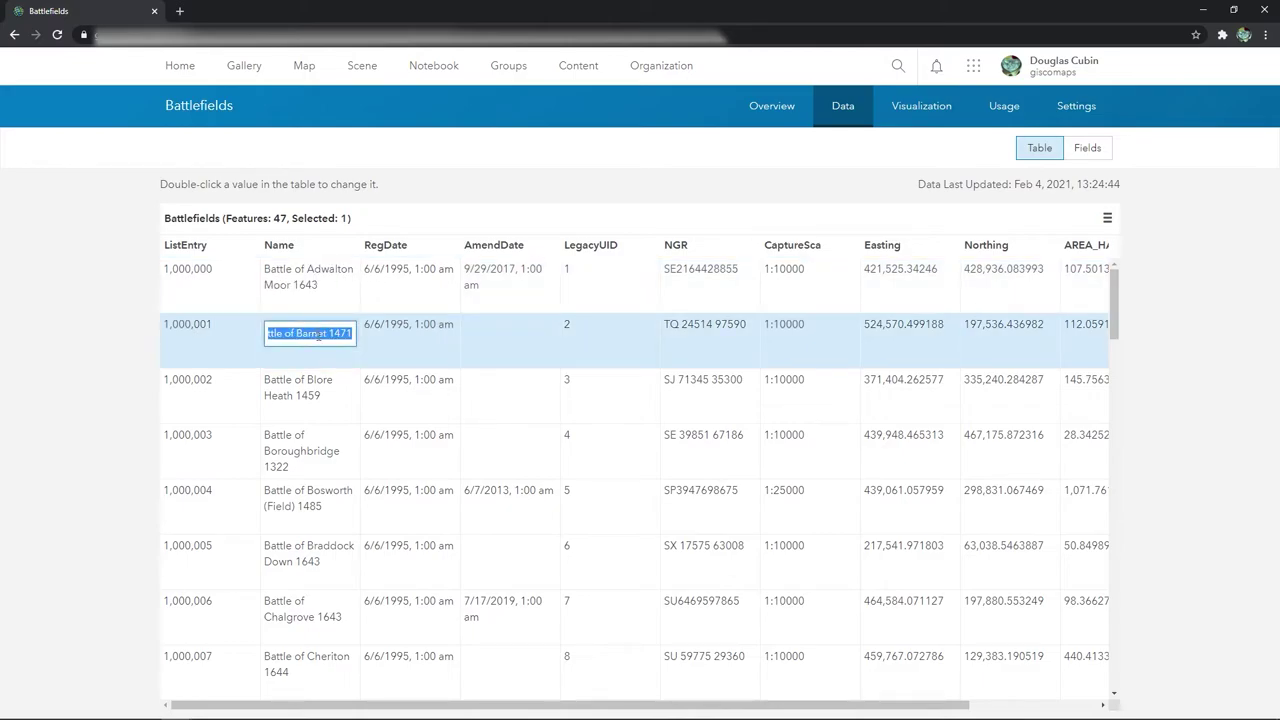
pyautogui.doubleClick(328, 395)
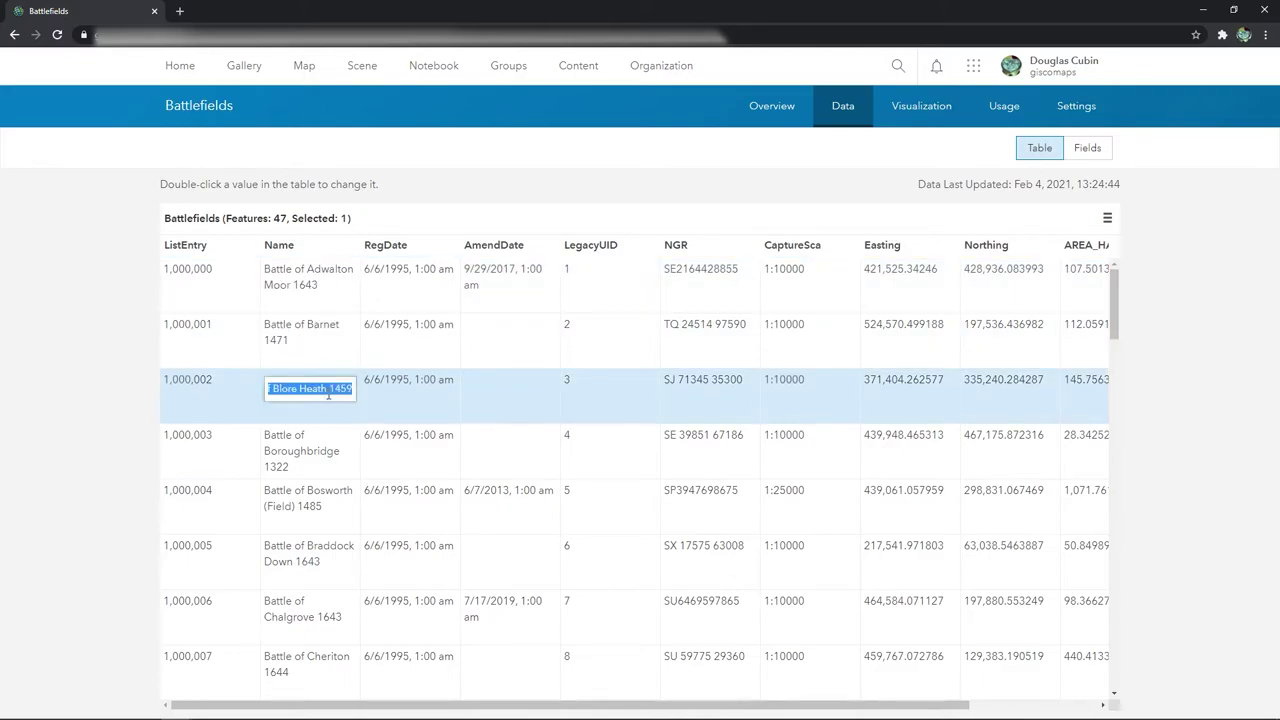
# Try editing the capture scale, Bosworth NGR and registration date cells, then bring up the table options list
pyautogui.doubleClick(806, 388)
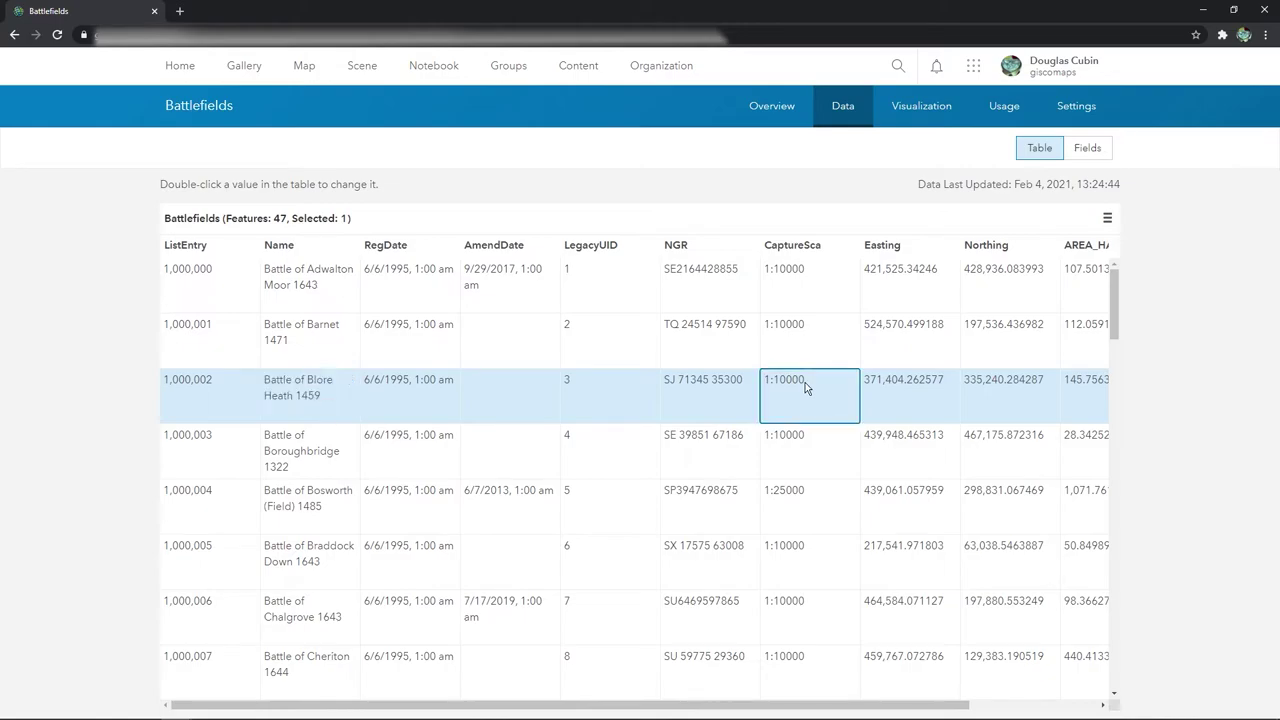
pyautogui.doubleClick(807, 500)
pyautogui.click(682, 491)
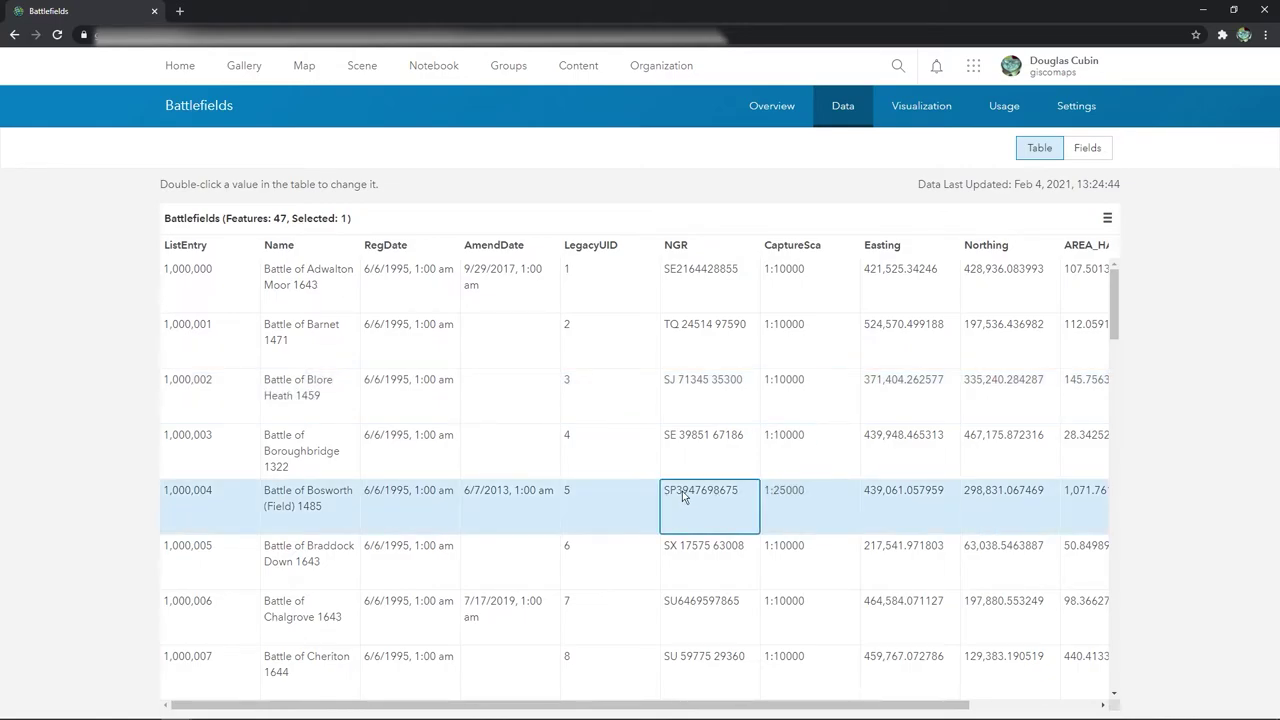
pyautogui.doubleClick(682, 491)
pyautogui.click(682, 491)
pyautogui.click(388, 497)
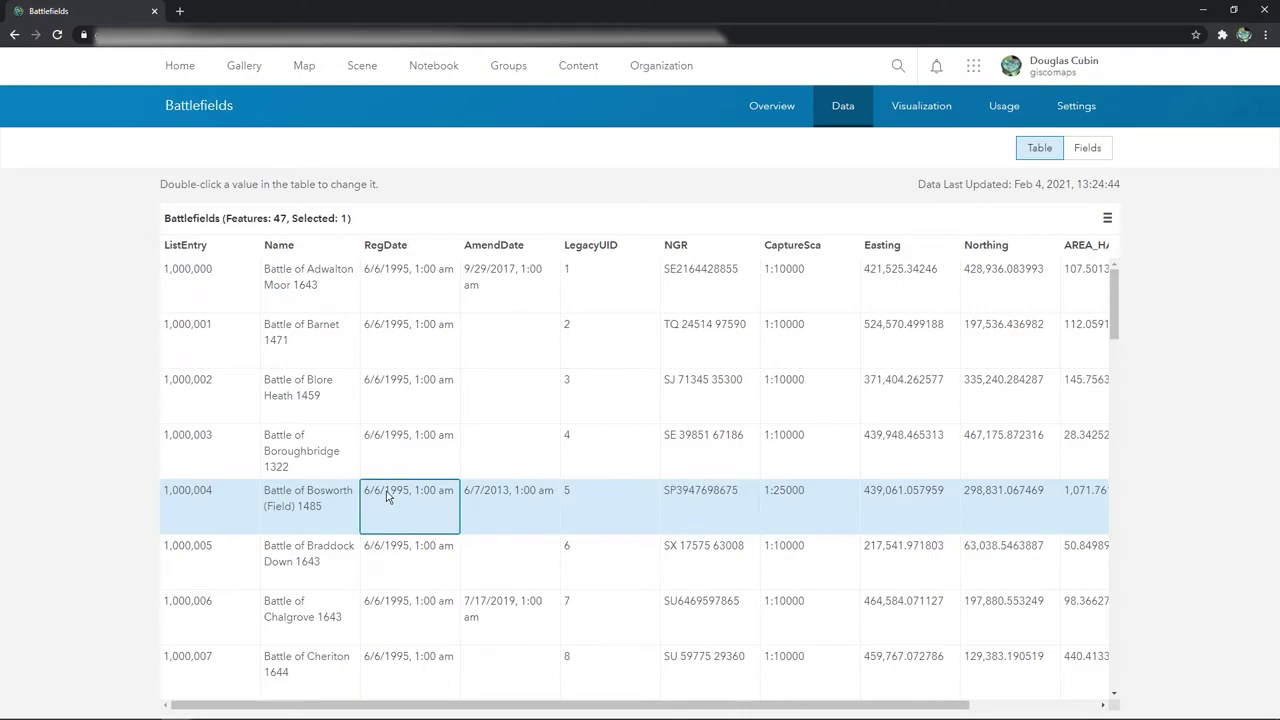
pyautogui.doubleClick(388, 497)
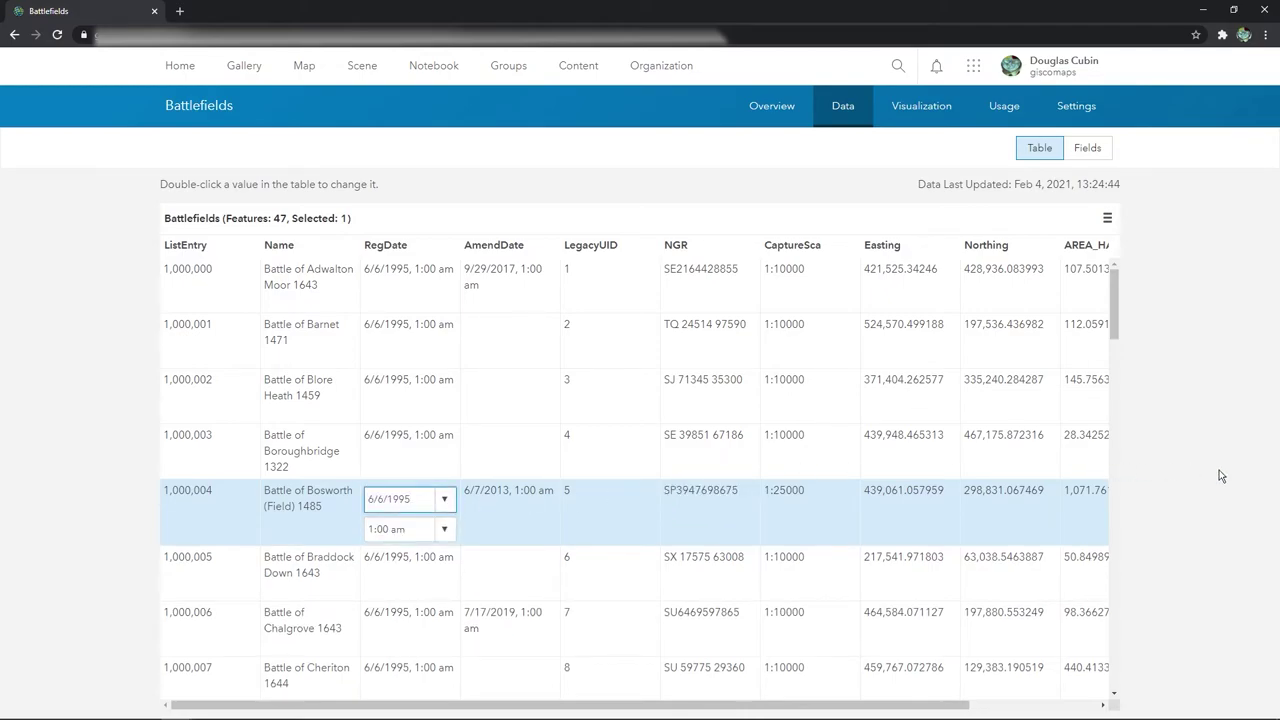
pyautogui.click(1184, 478)
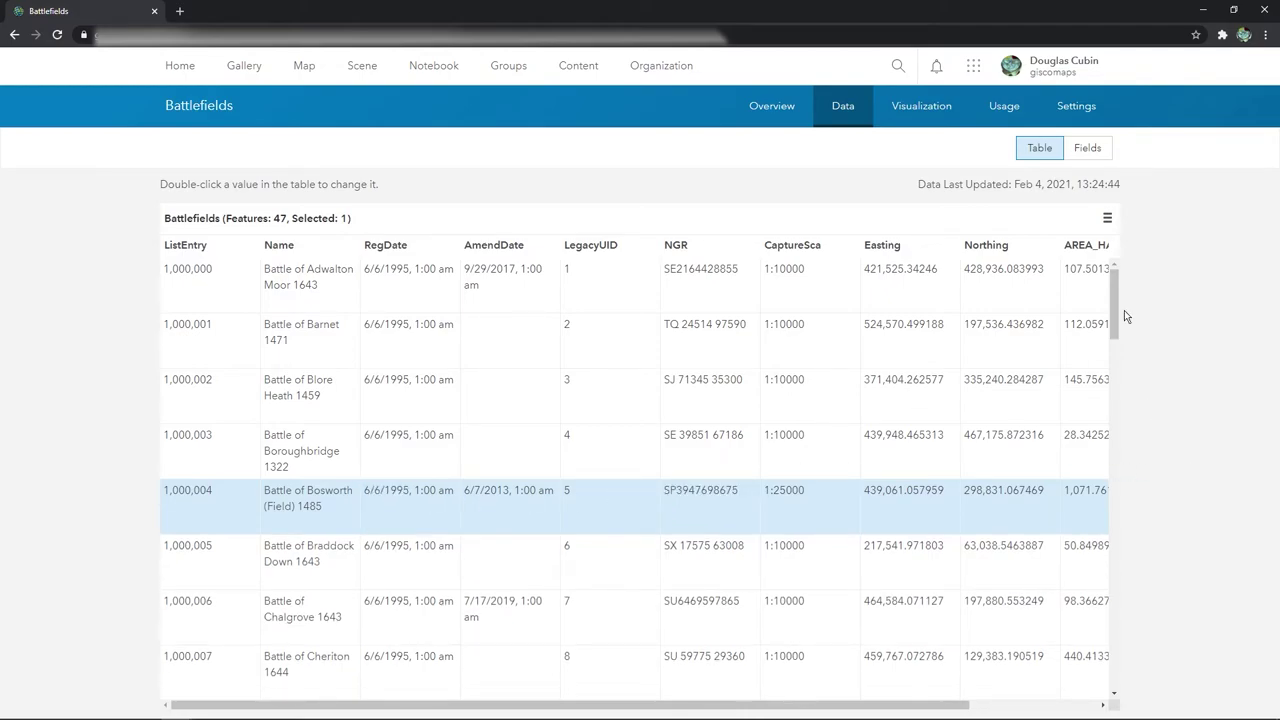
pyautogui.moveTo(1120, 315); pyautogui.dragTo(1169, 273)
pyautogui.click(1105, 219)
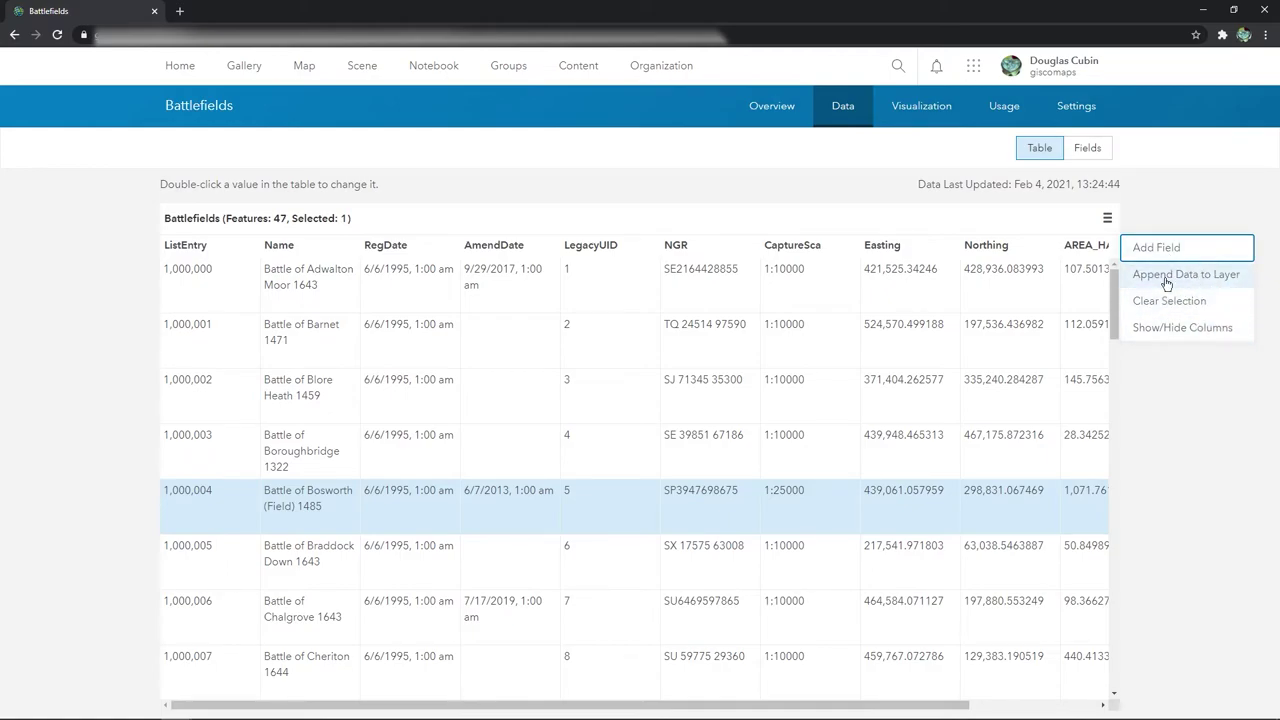
# Start a new field, keep the String type with length 256, then cancel the form
pyautogui.click(1132, 250)
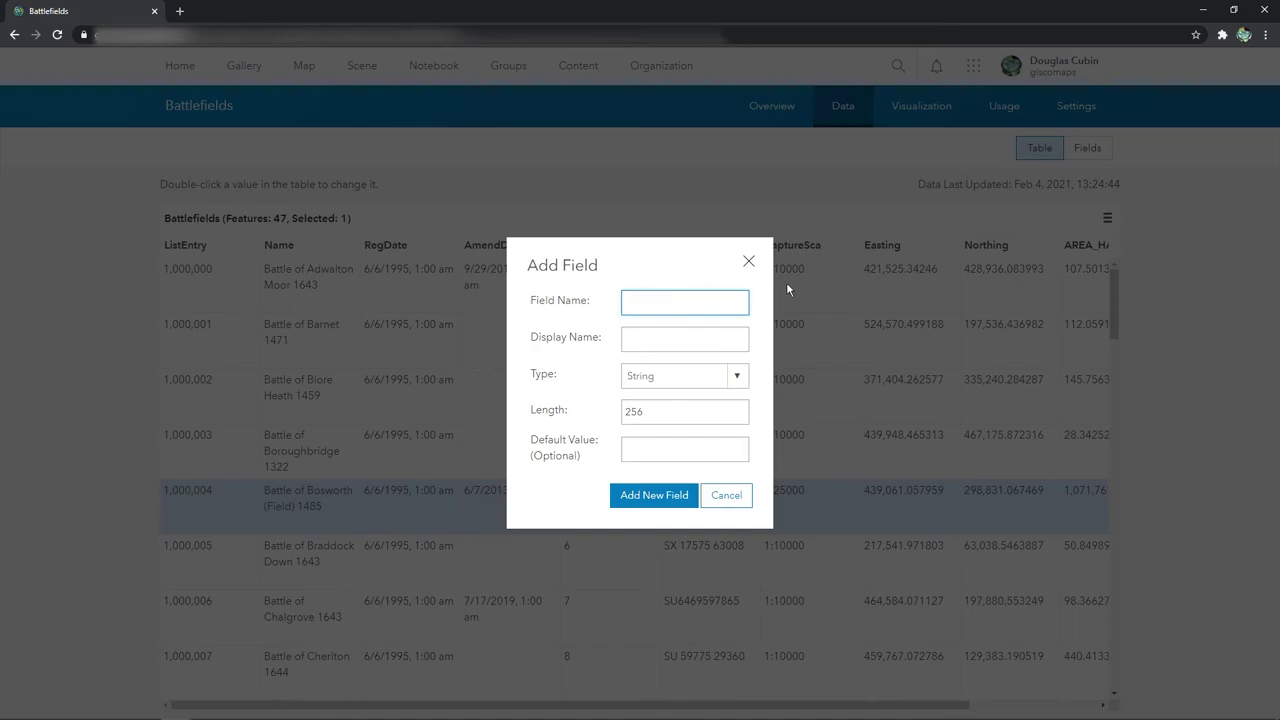
pyautogui.click(734, 377)
pyautogui.click(734, 378)
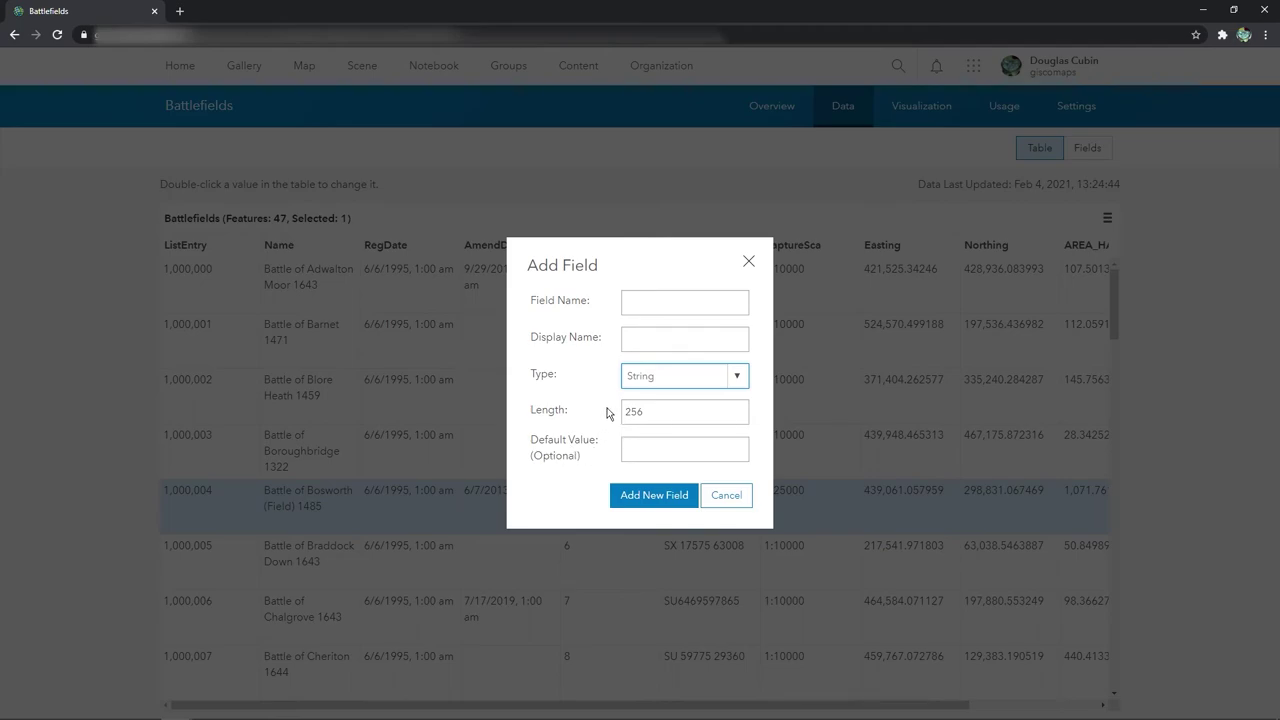
pyautogui.click(726, 497)
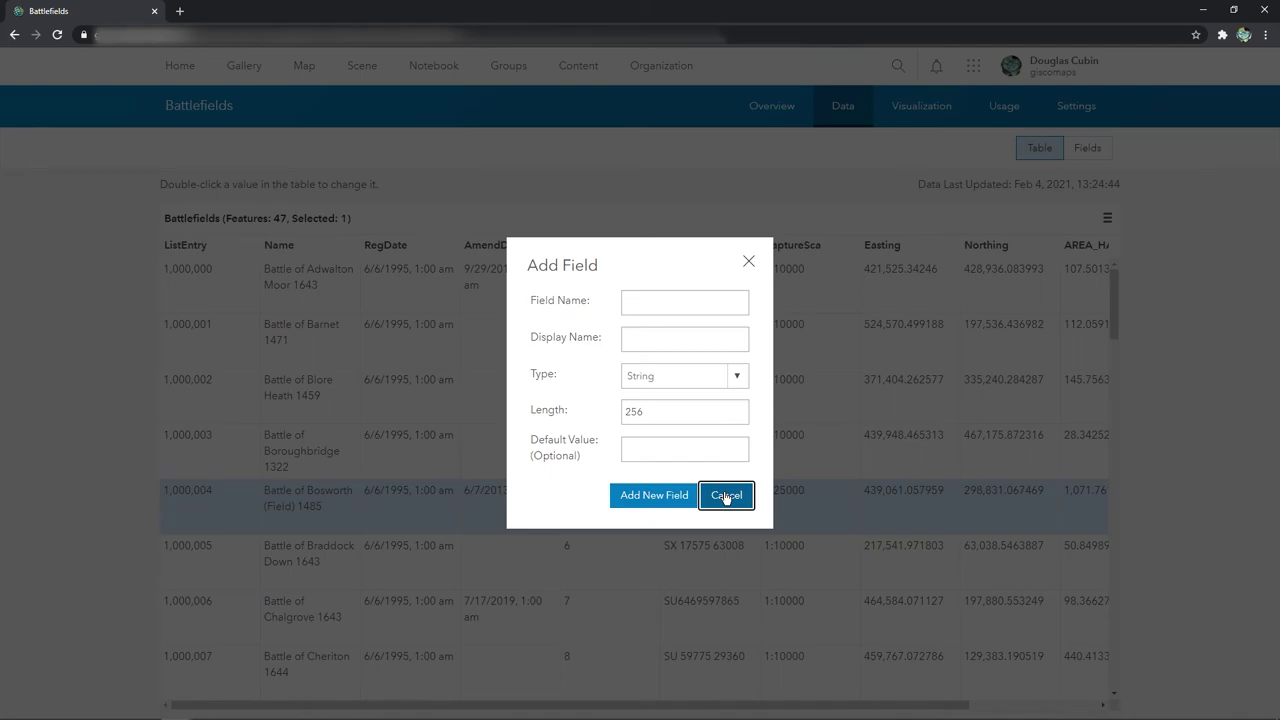
pyautogui.click(726, 497)
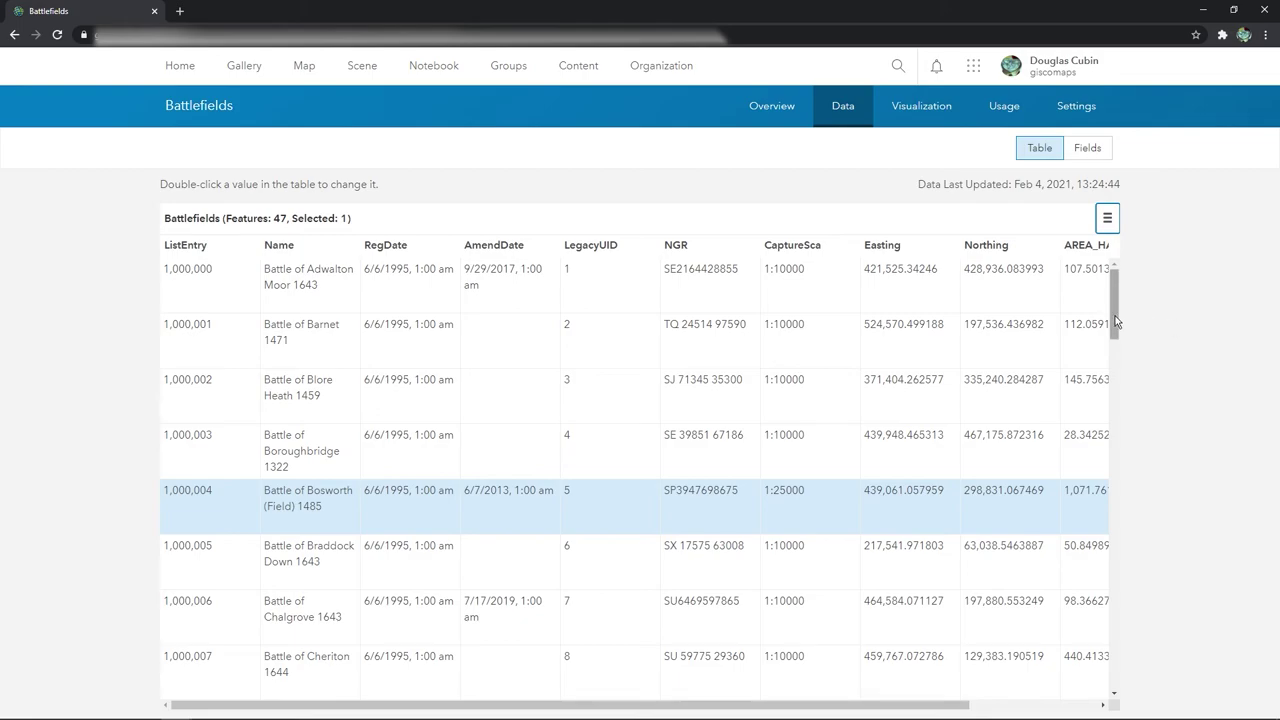
# Return to the Battlefields Overview page and check the Overwrite Entire Layer and Append Data options
pyautogui.moveTo(1116, 321); pyautogui.dragTo(1120, 286)
pyautogui.moveTo(1120, 297); pyautogui.dragTo(1097, 230)
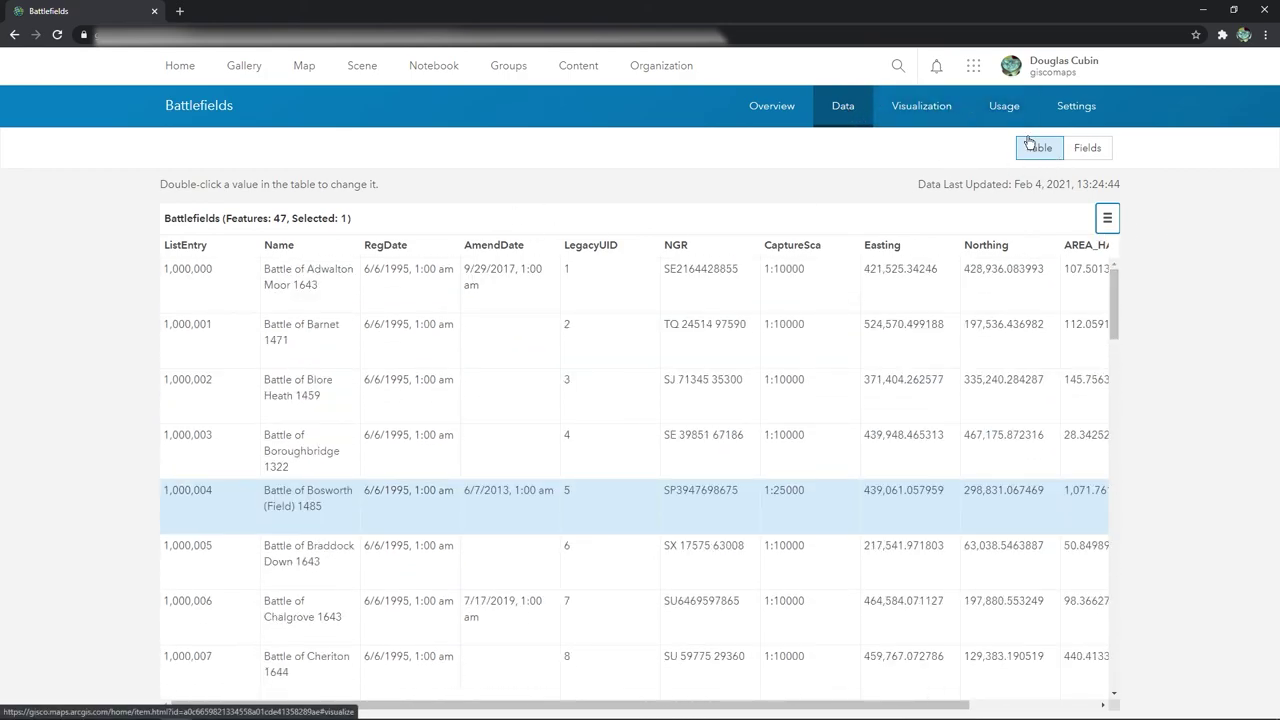
pyautogui.click(789, 108)
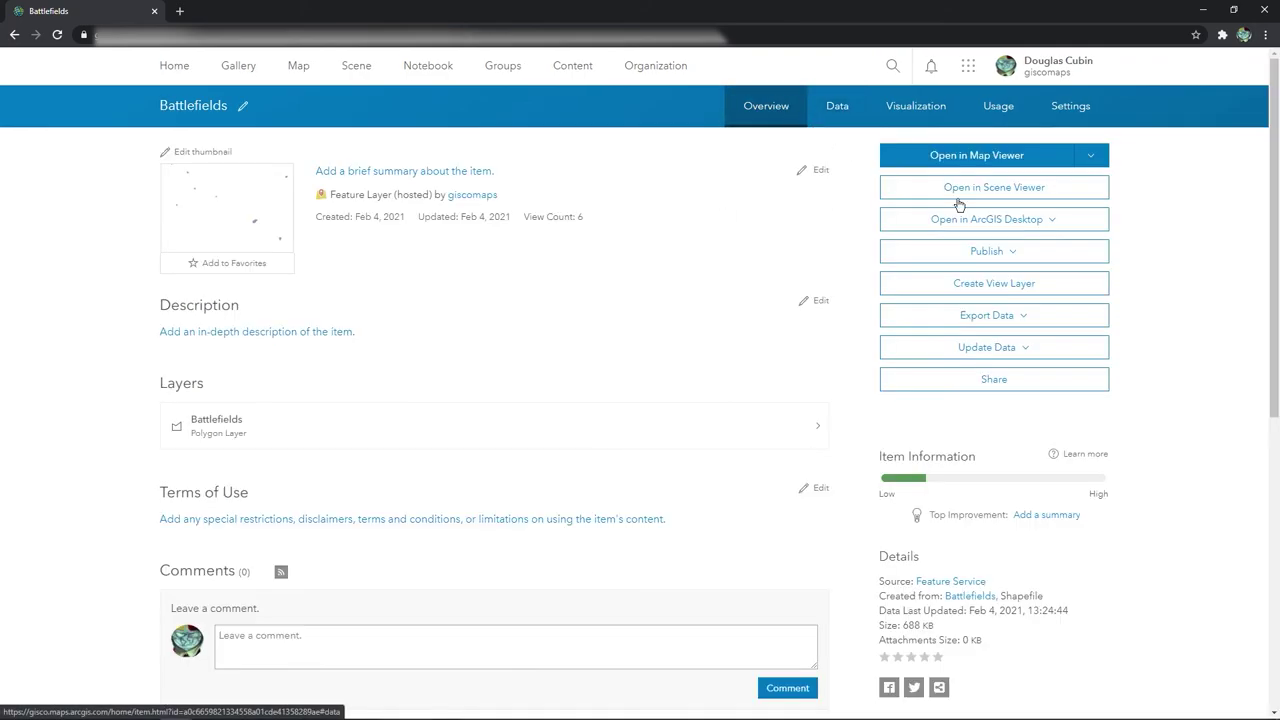
pyautogui.click(1020, 349)
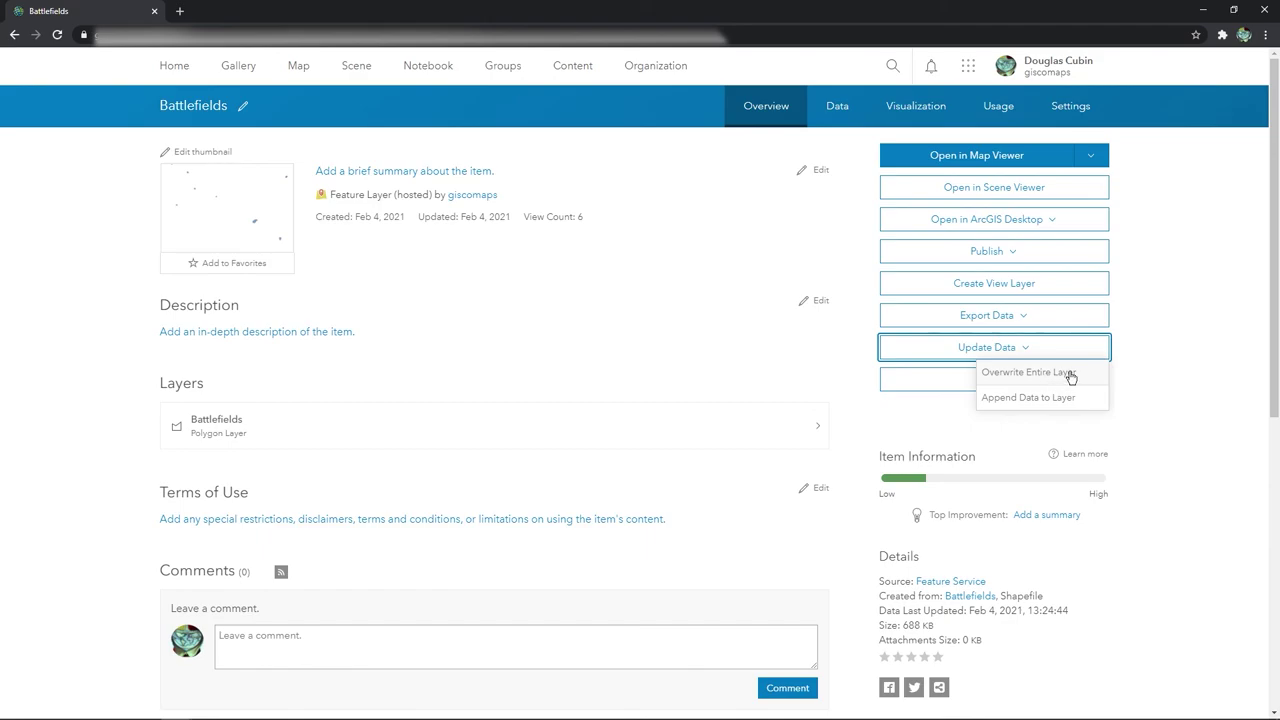
pyautogui.click(1158, 330)
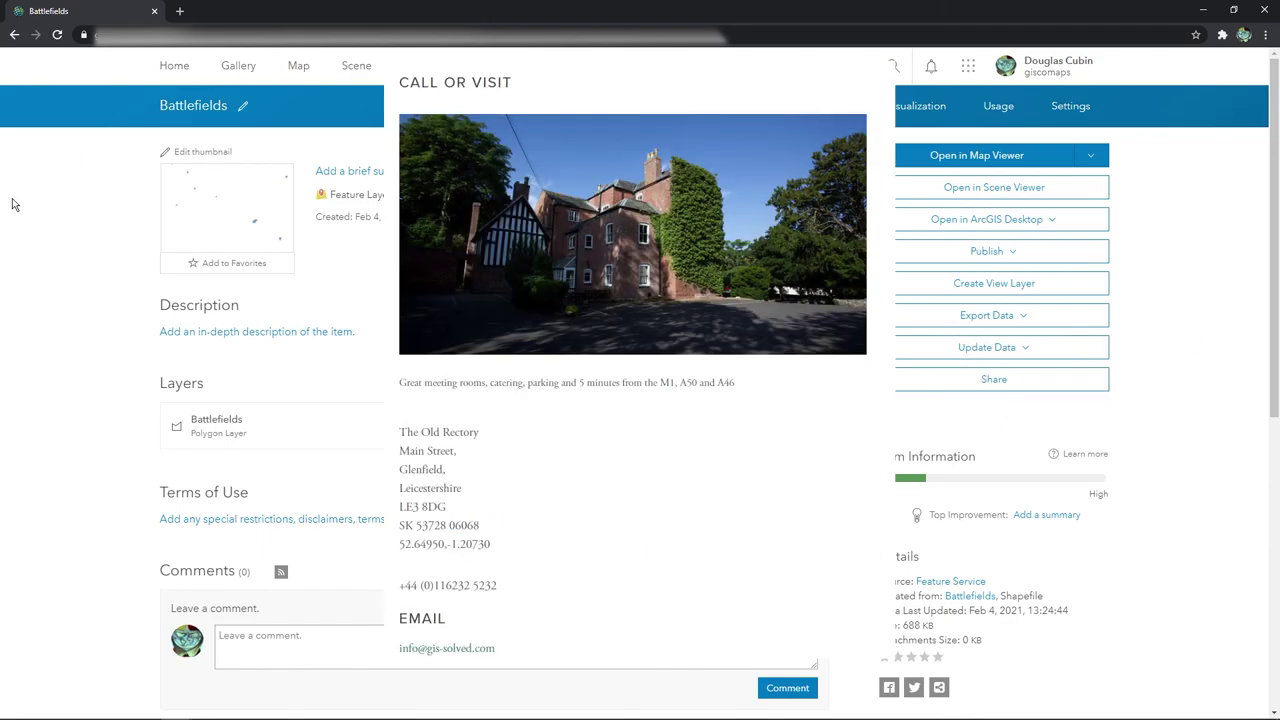